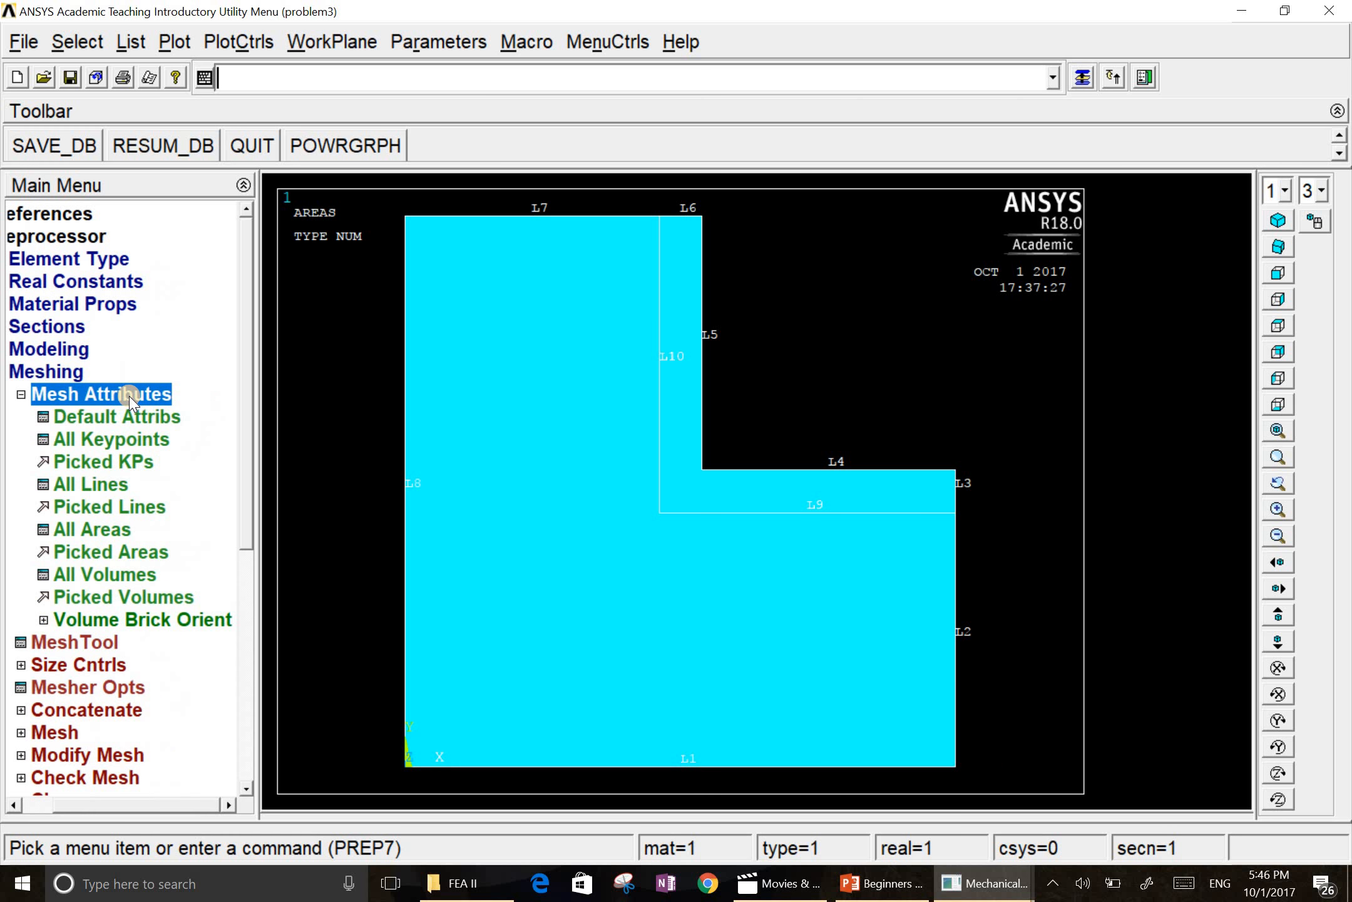
Set the default meshing attributes to element type 1 PLANE77 and material number 1.
{"action": "left_click", "coordinate": [122, 418]}
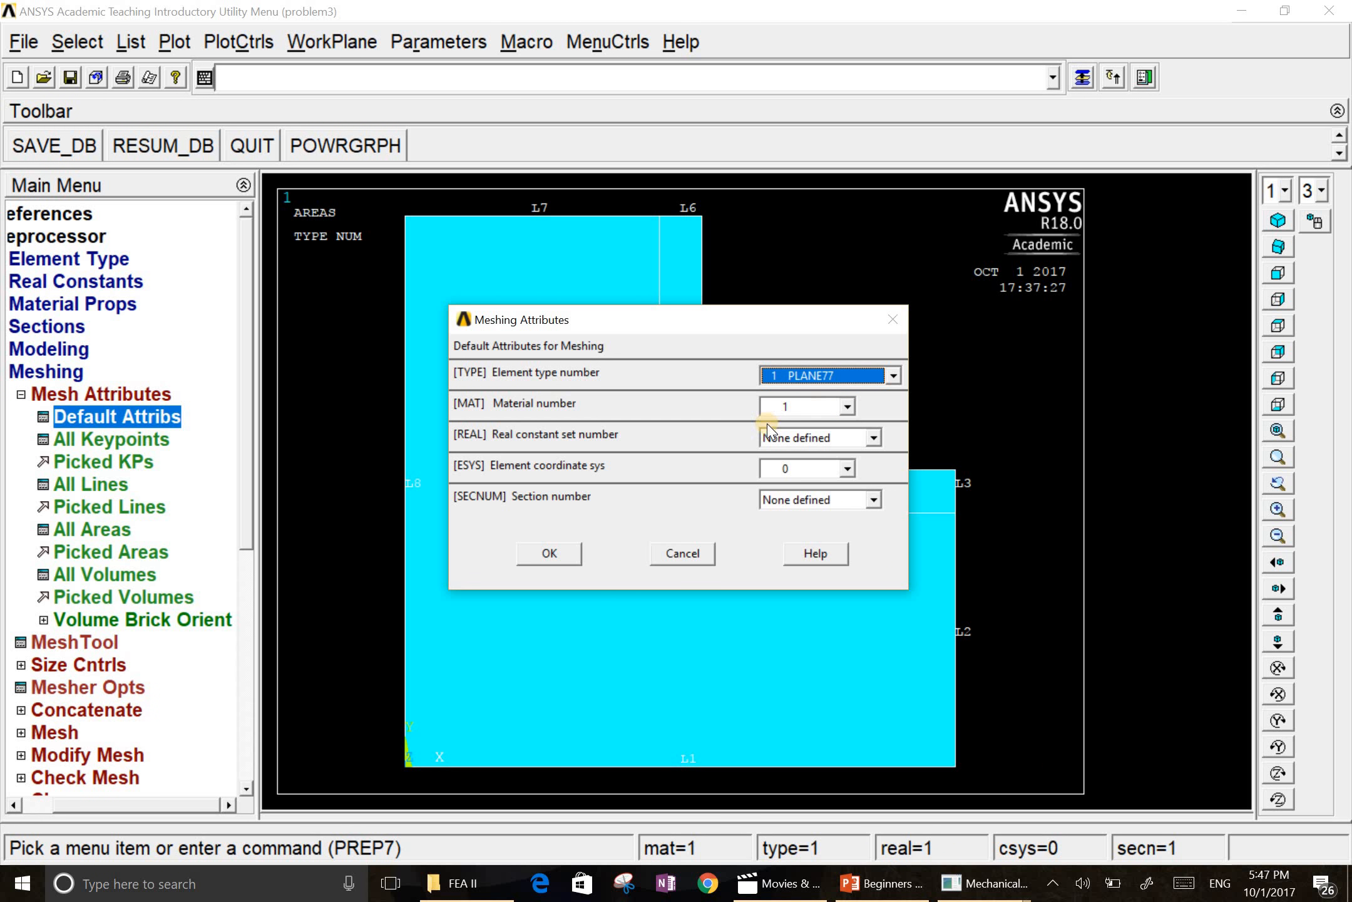
{"action": "left_click", "coordinate": [849, 407]}
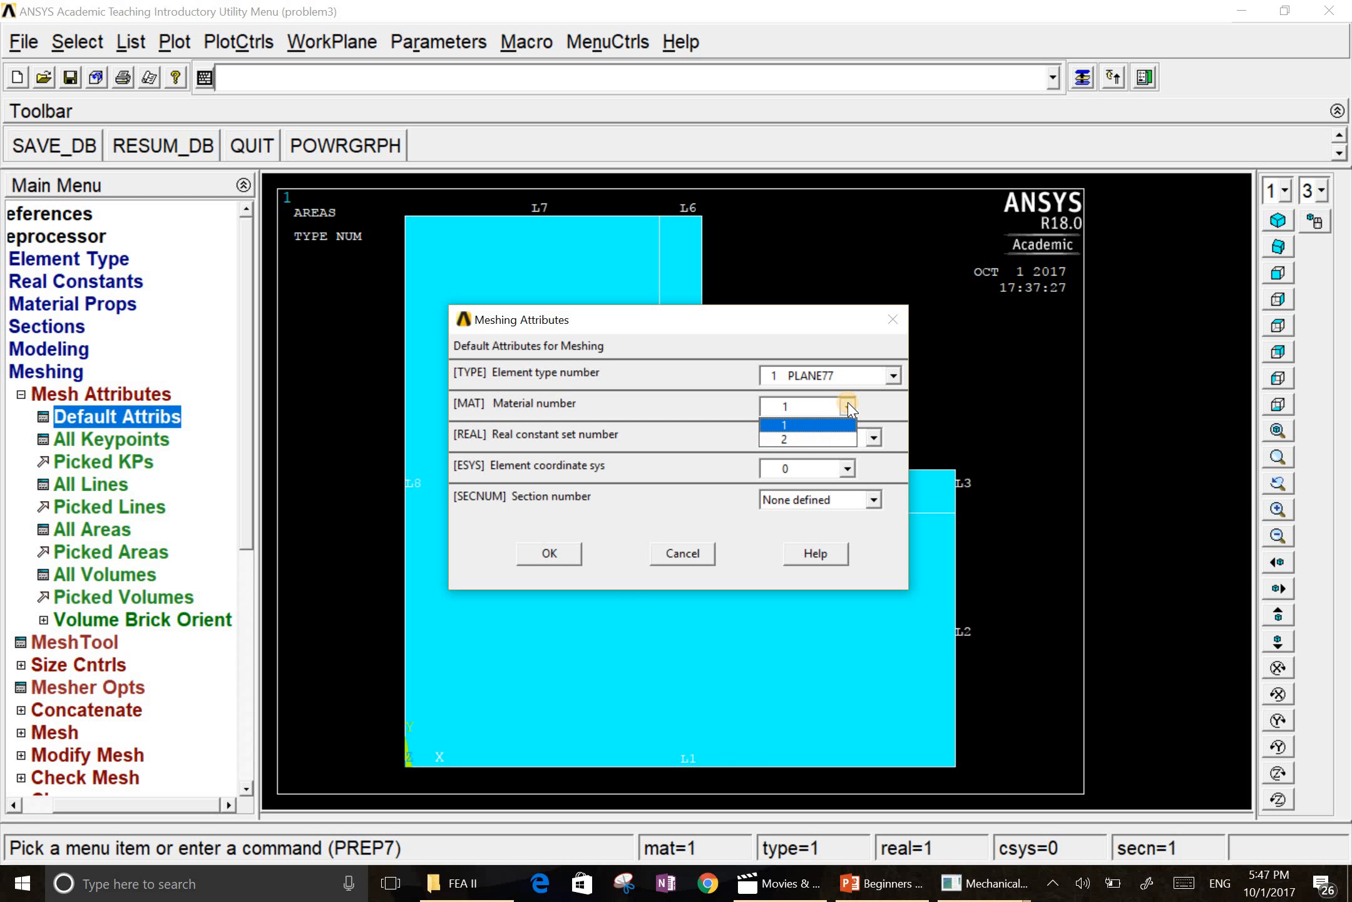
{"action": "left_click", "coordinate": [803, 427]}
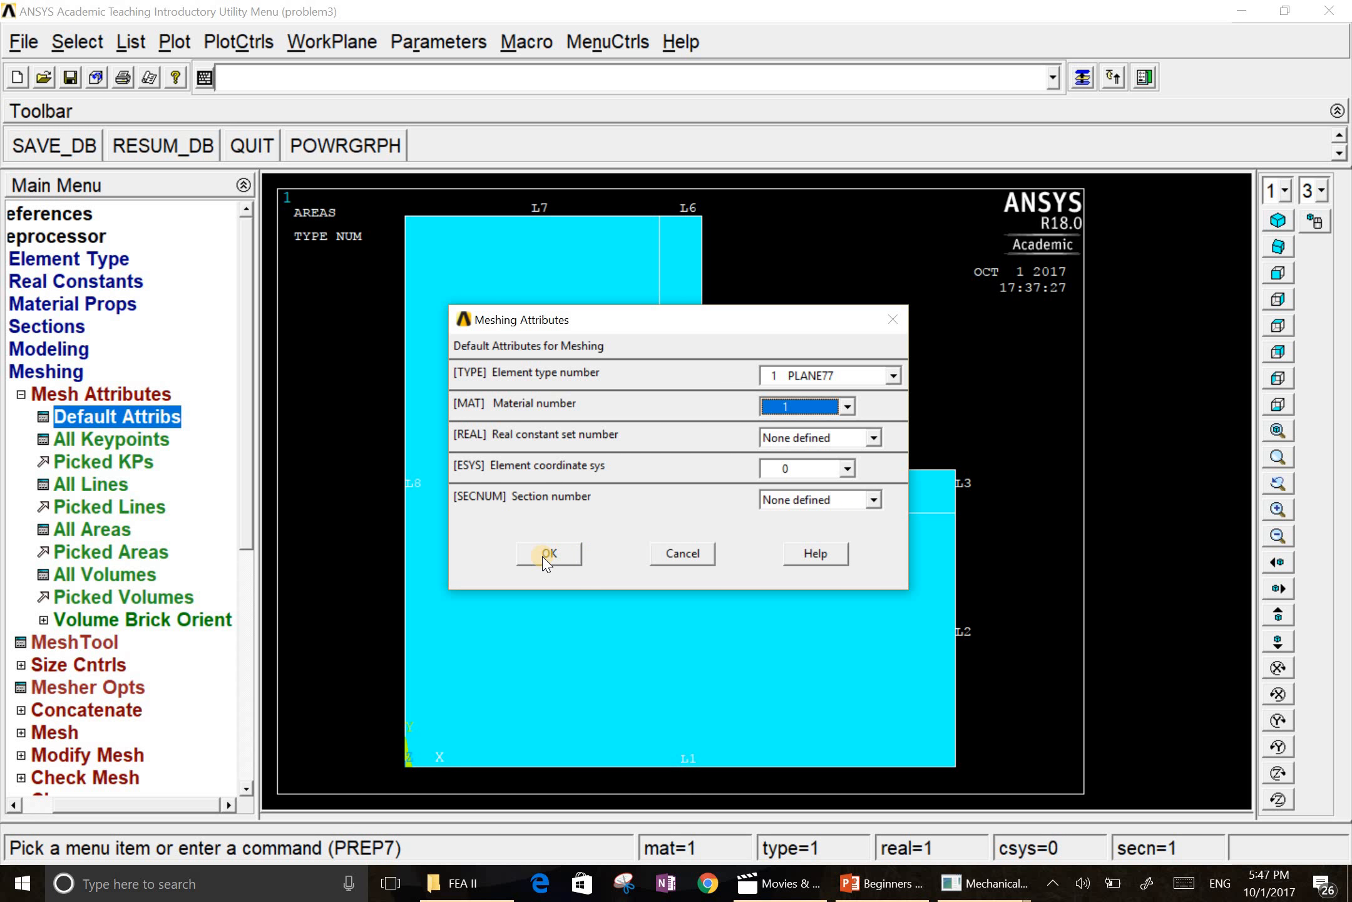
{"action": "left_click", "coordinate": [560, 557]}
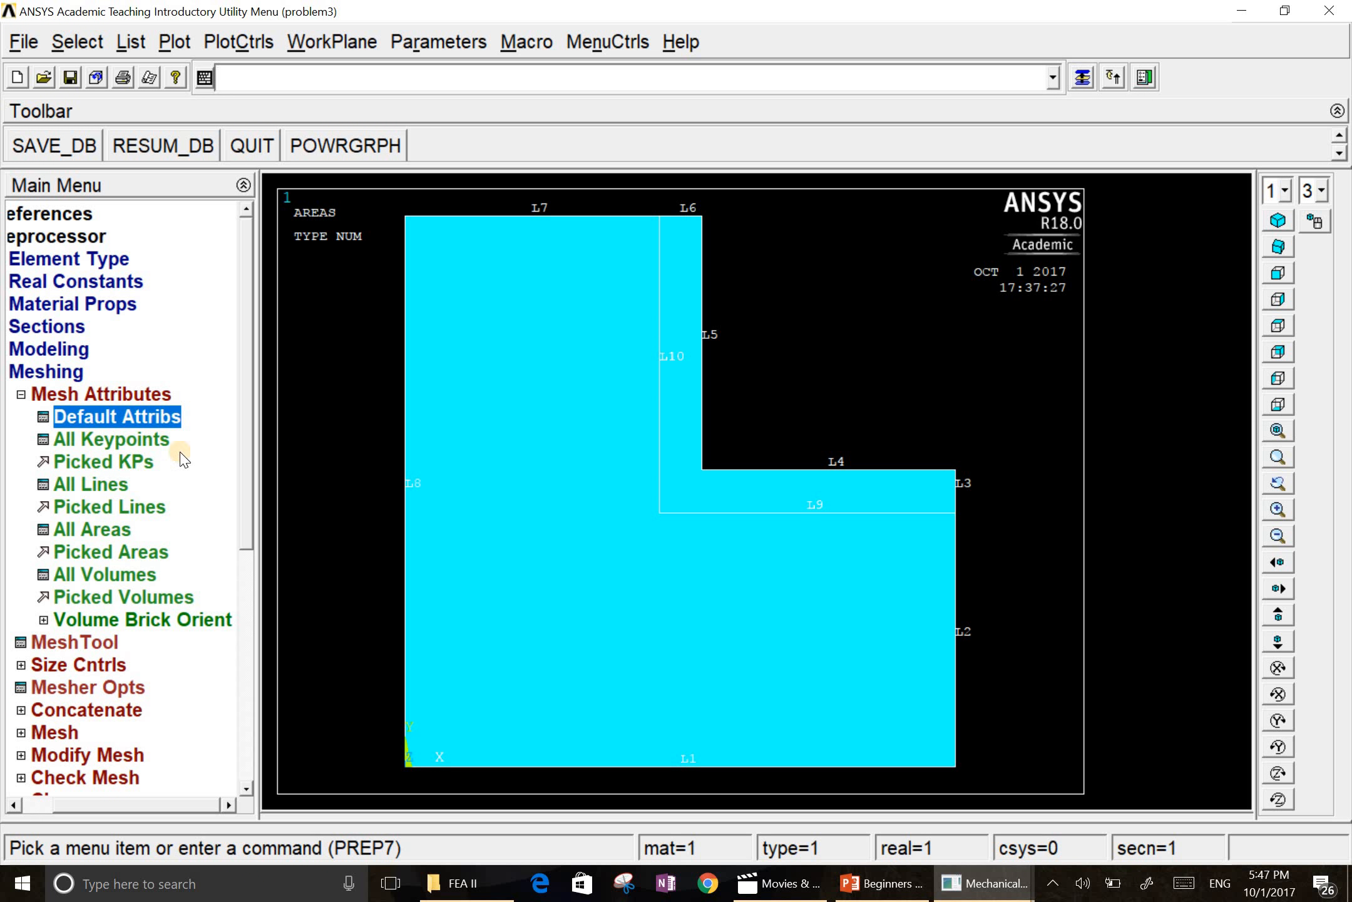
In the MeshTool, set the element attributes to Areas and enable Smart Size at level 5.
{"action": "left_click", "coordinate": [20, 394]}
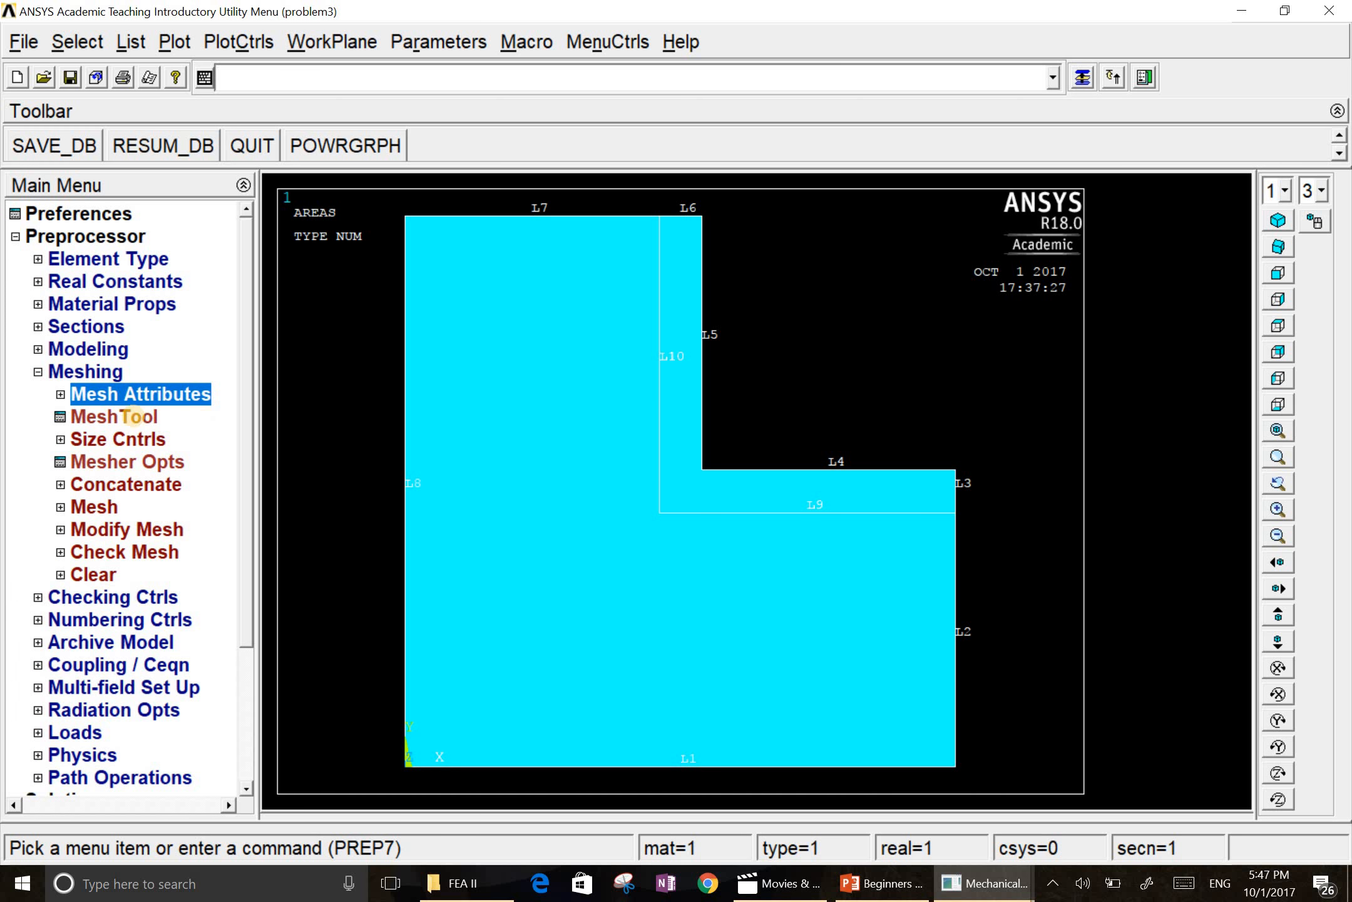
{"action": "left_click", "coordinate": [111, 419]}
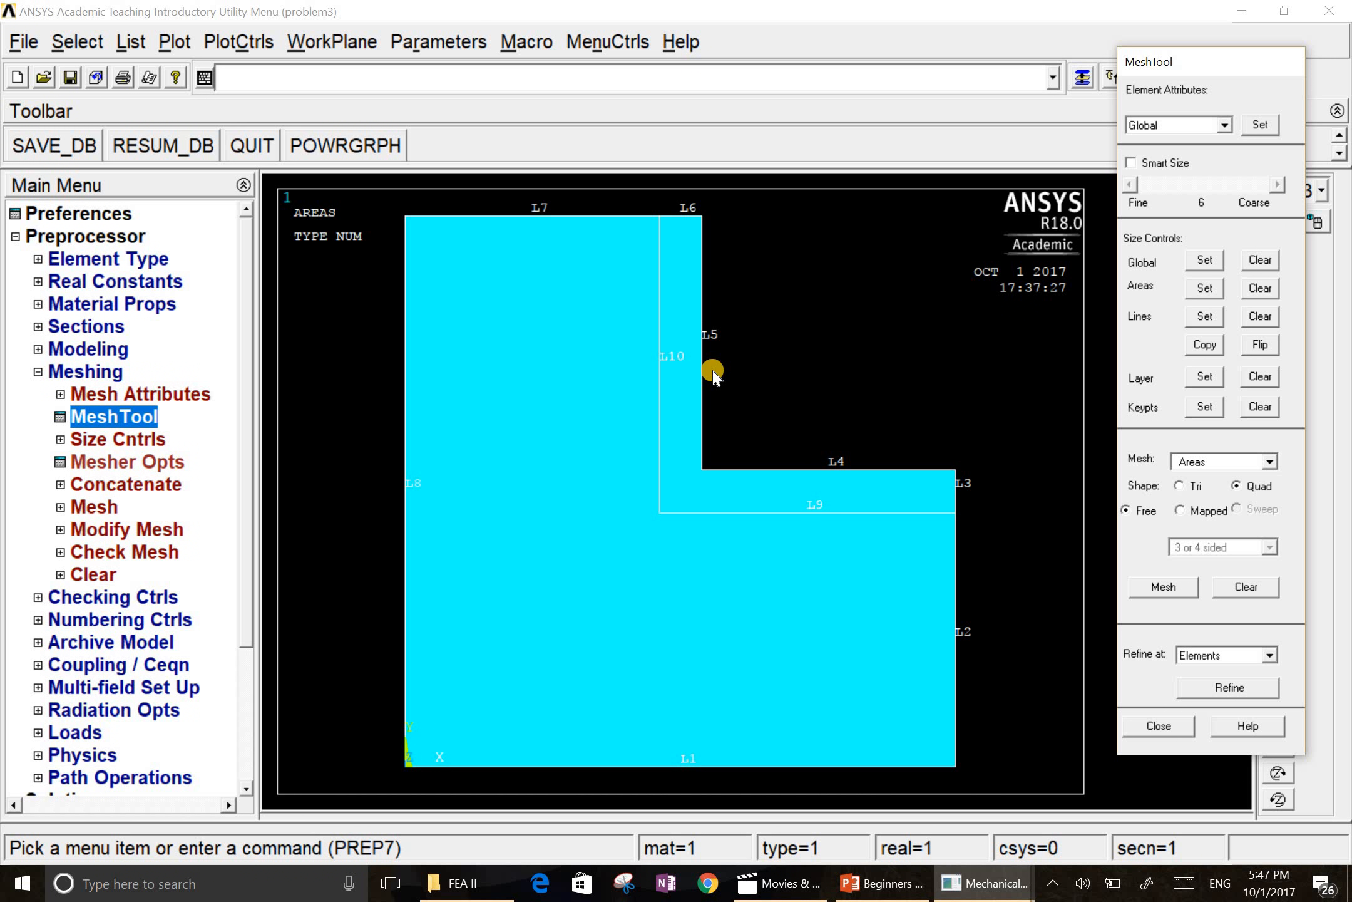
{"action": "left_click", "coordinate": [1226, 125]}
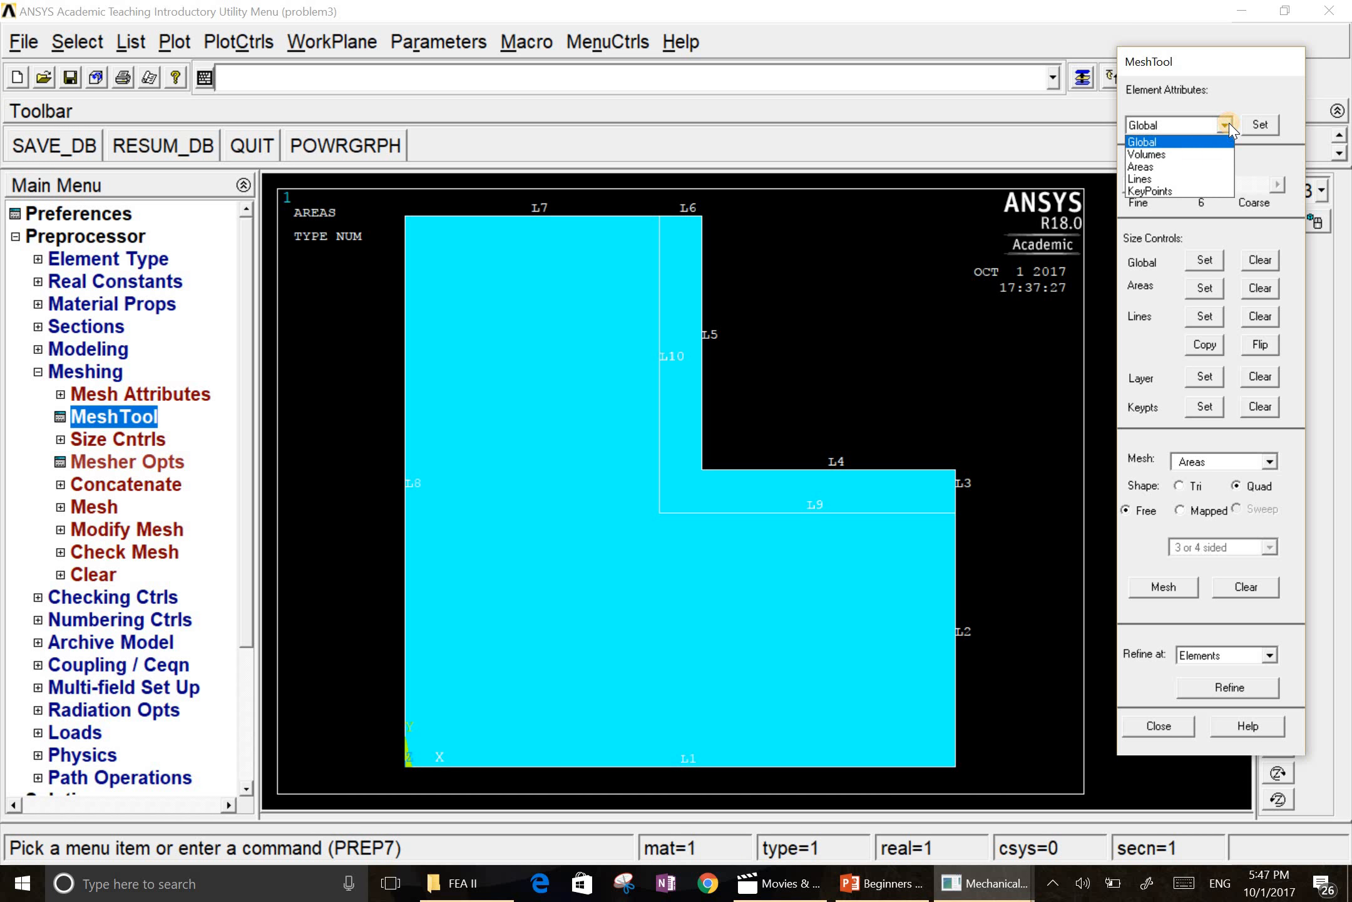
{"action": "left_click", "coordinate": [1190, 167]}
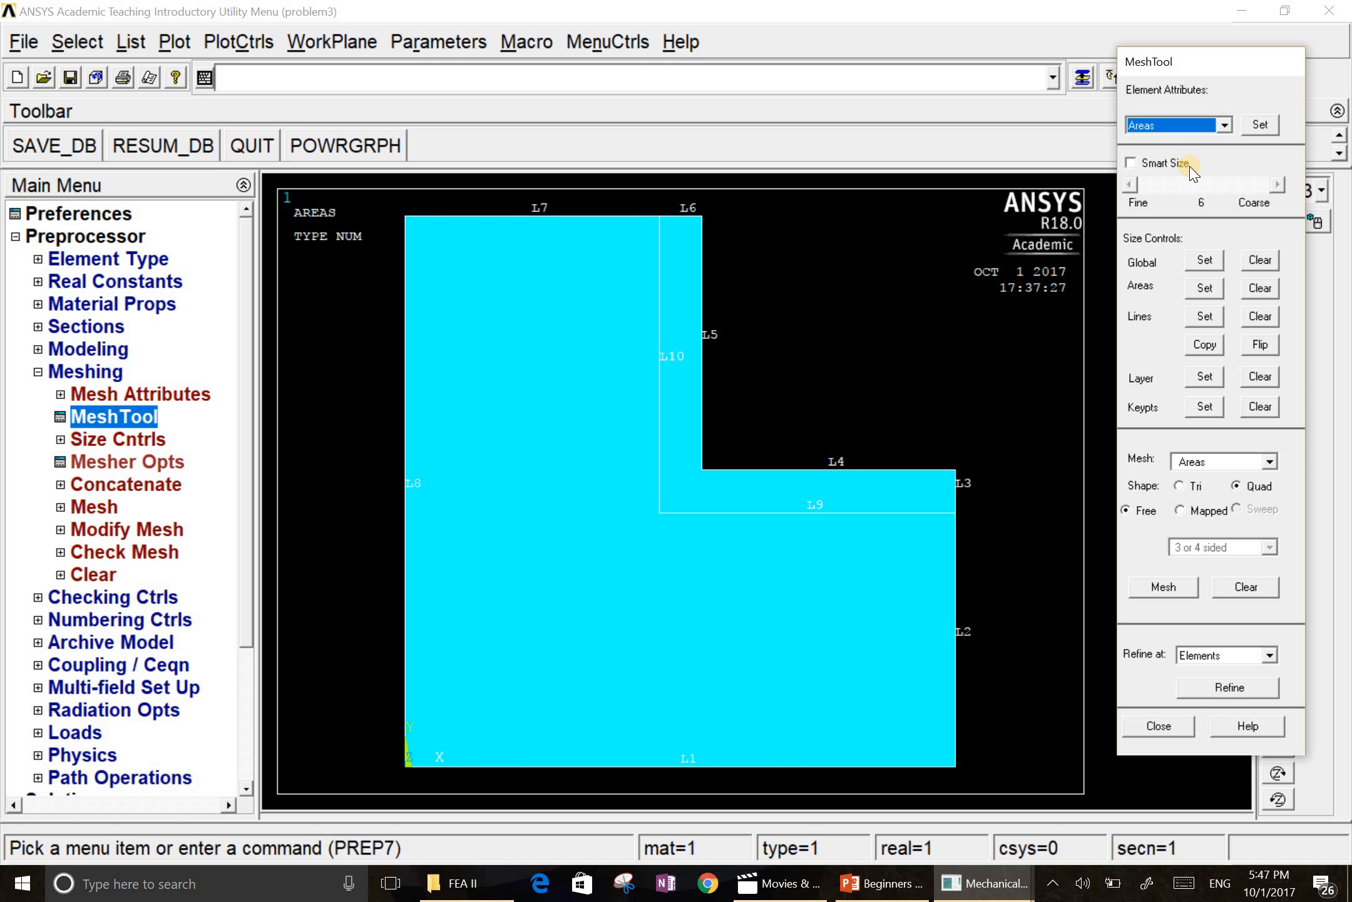
{"action": "left_click", "coordinate": [1130, 164]}
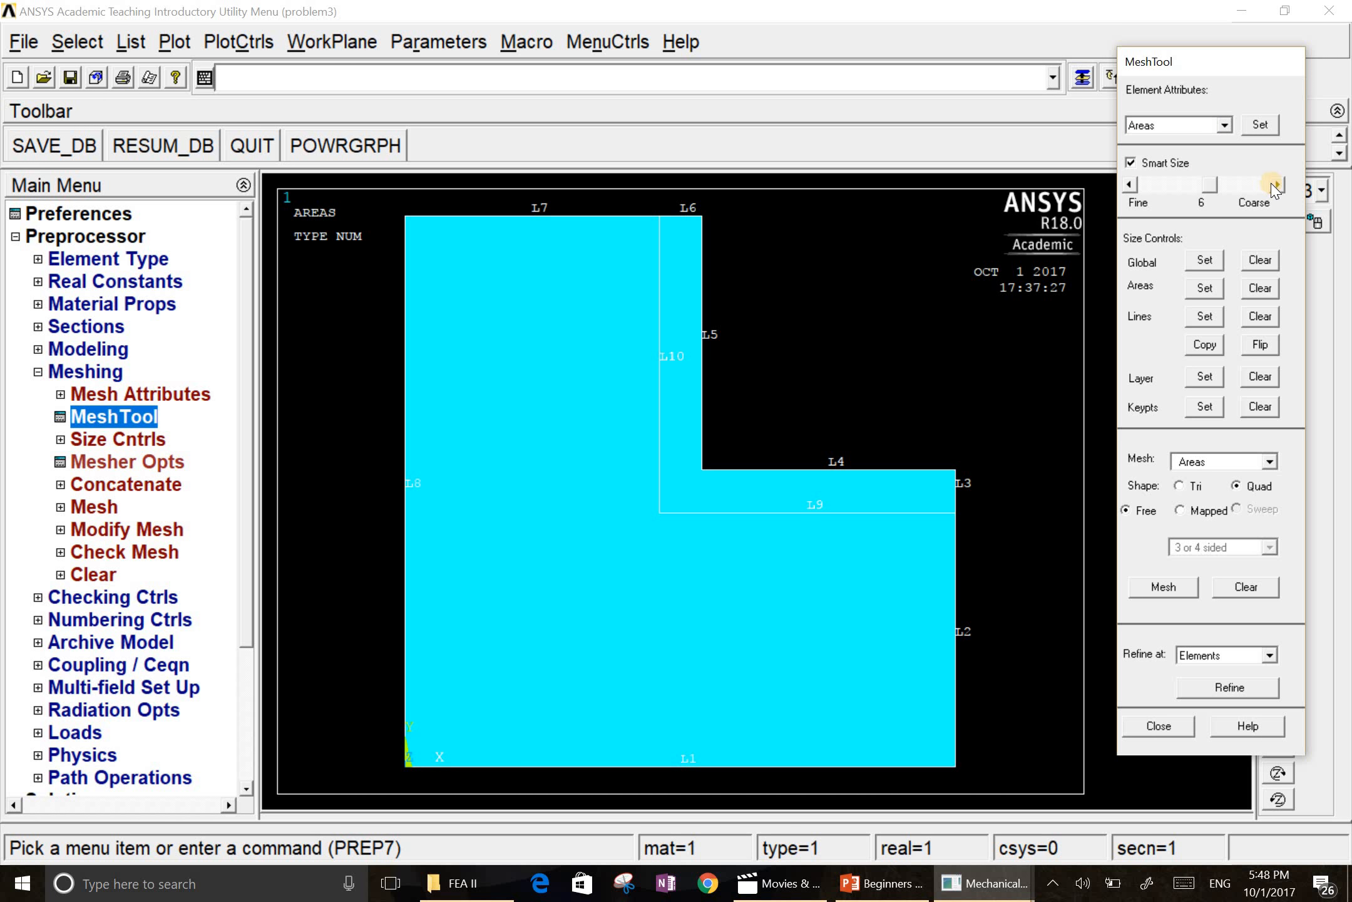
{"action": "left_click", "coordinate": [1131, 184]}
Mesh the large L-shaped area bounded by lines L1, L2, L7 and L8 with free quad elements.
{"action": "left_click", "coordinate": [1148, 587]}
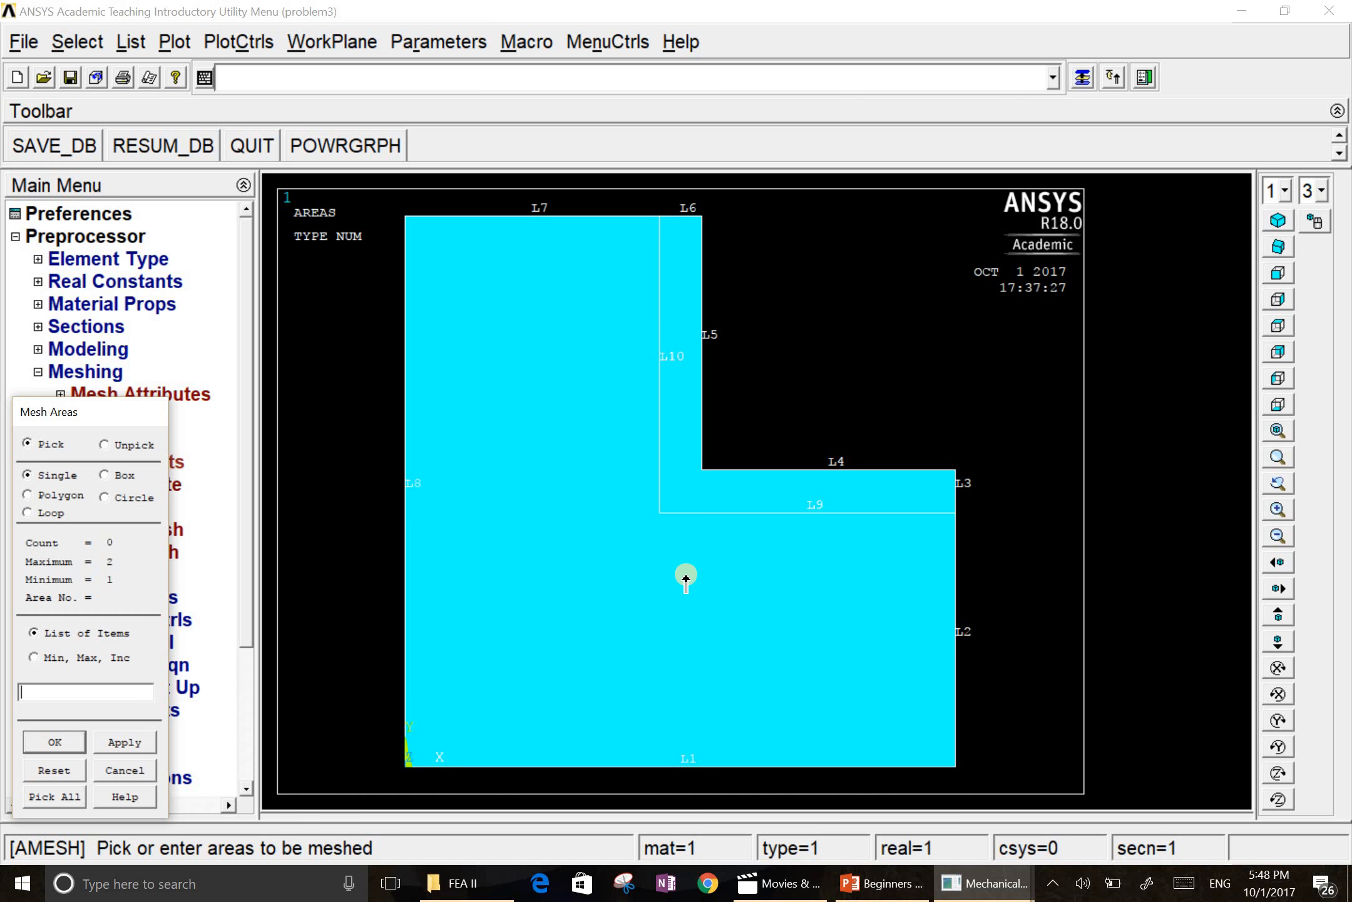
{"action": "left_click", "coordinate": [555, 571]}
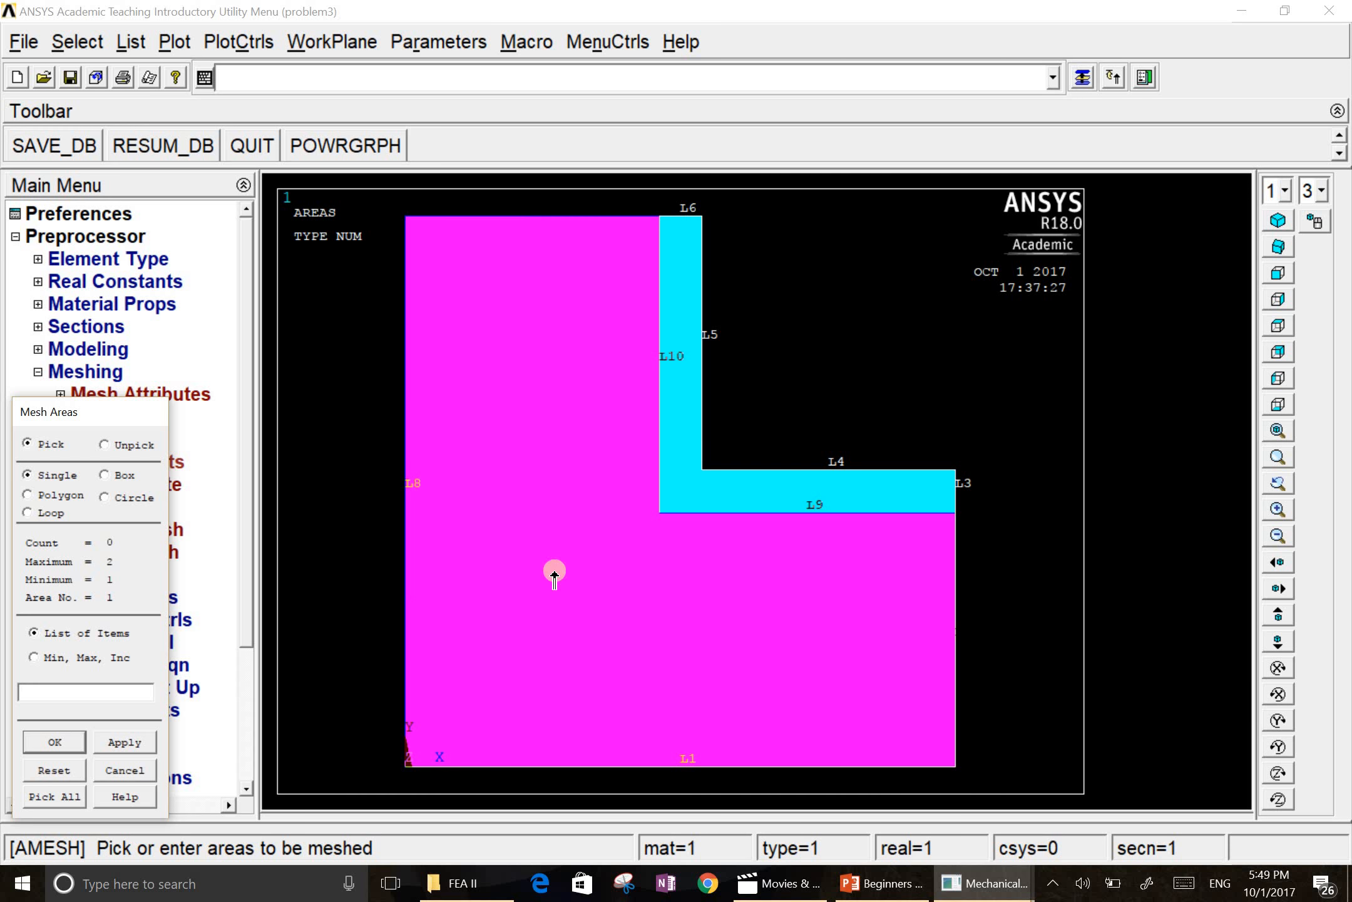
{"action": "left_click", "coordinate": [55, 742]}
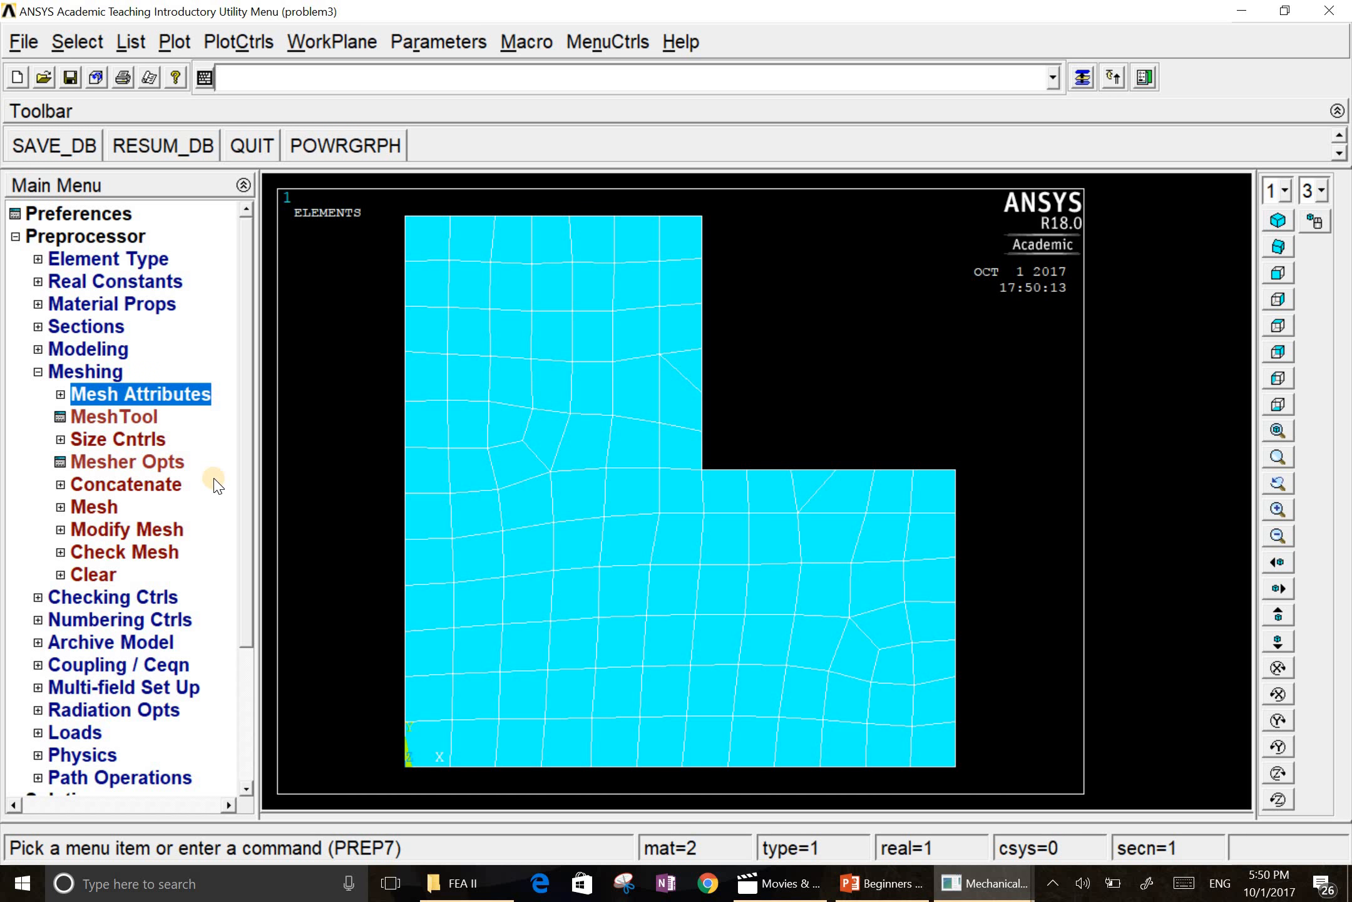
Start a thermal convection load on lines and select the outer edges L8 and L1 for it.
{"action": "left_click", "coordinate": [85, 371]}
{"action": "left_click", "coordinate": [63, 529]}
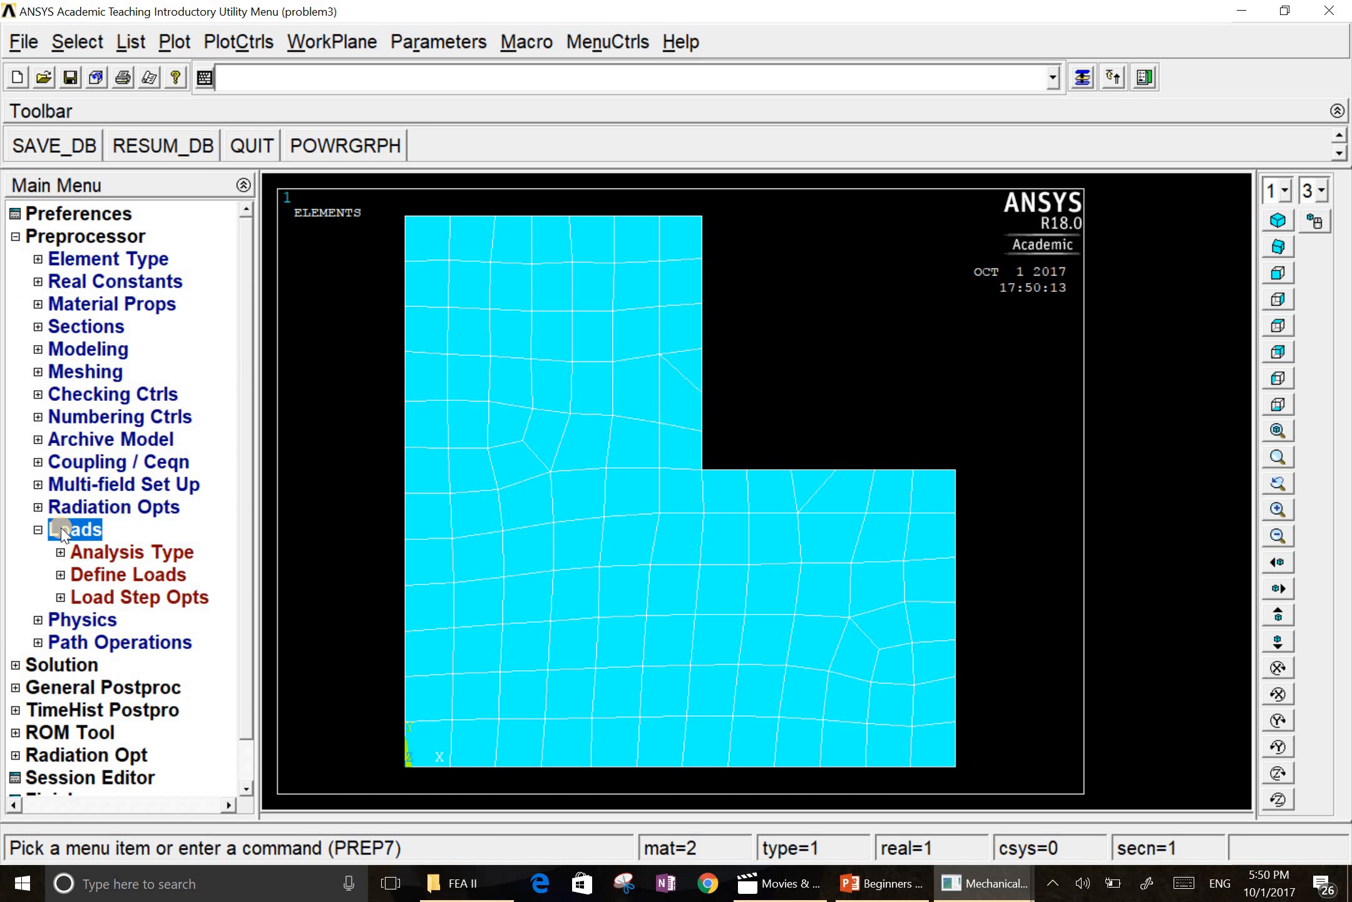
{"action": "left_click", "coordinate": [105, 579]}
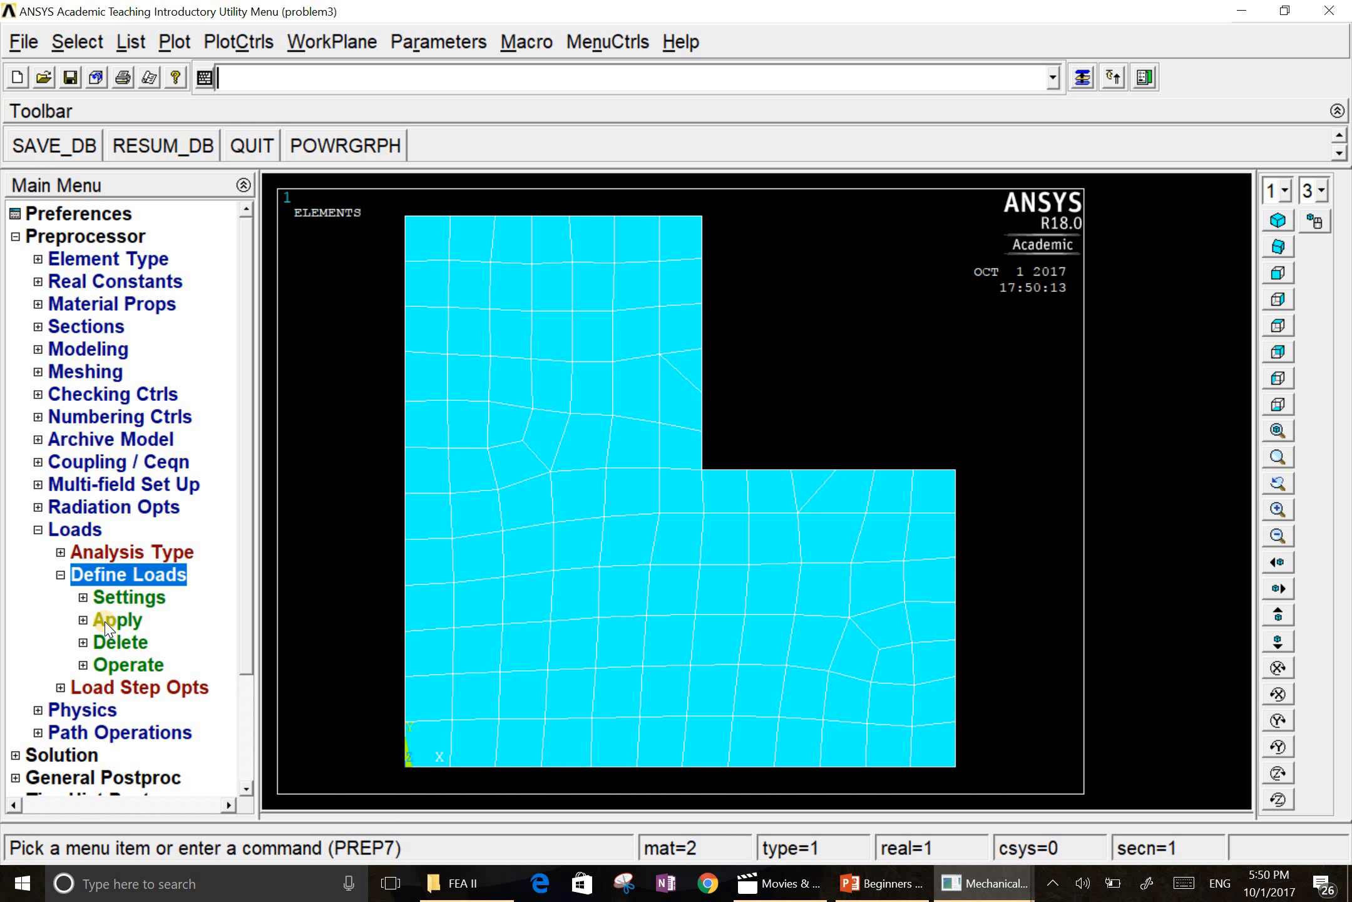
{"action": "left_click", "coordinate": [107, 622]}
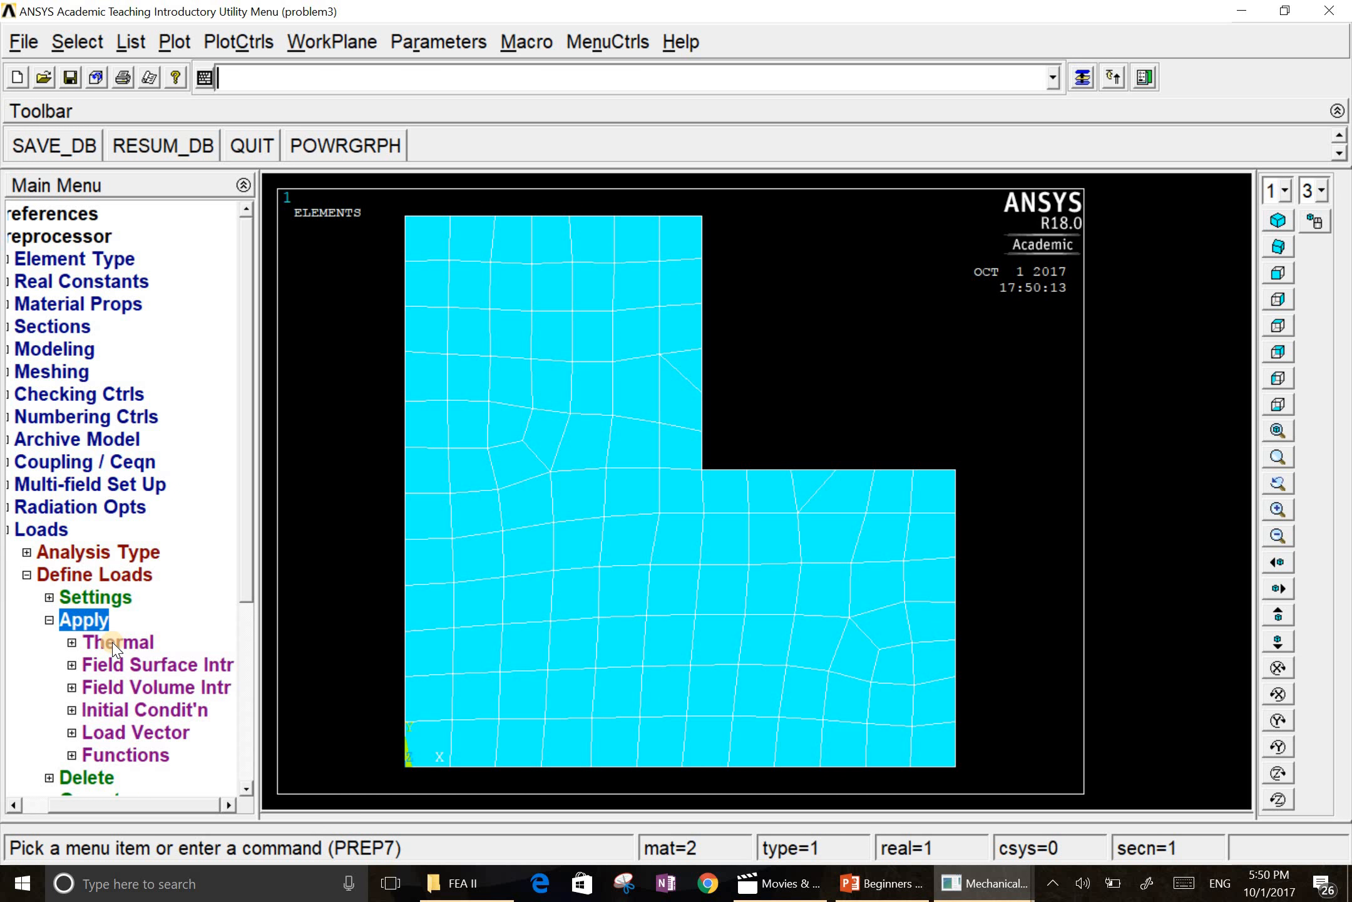
{"action": "left_click", "coordinate": [115, 645]}
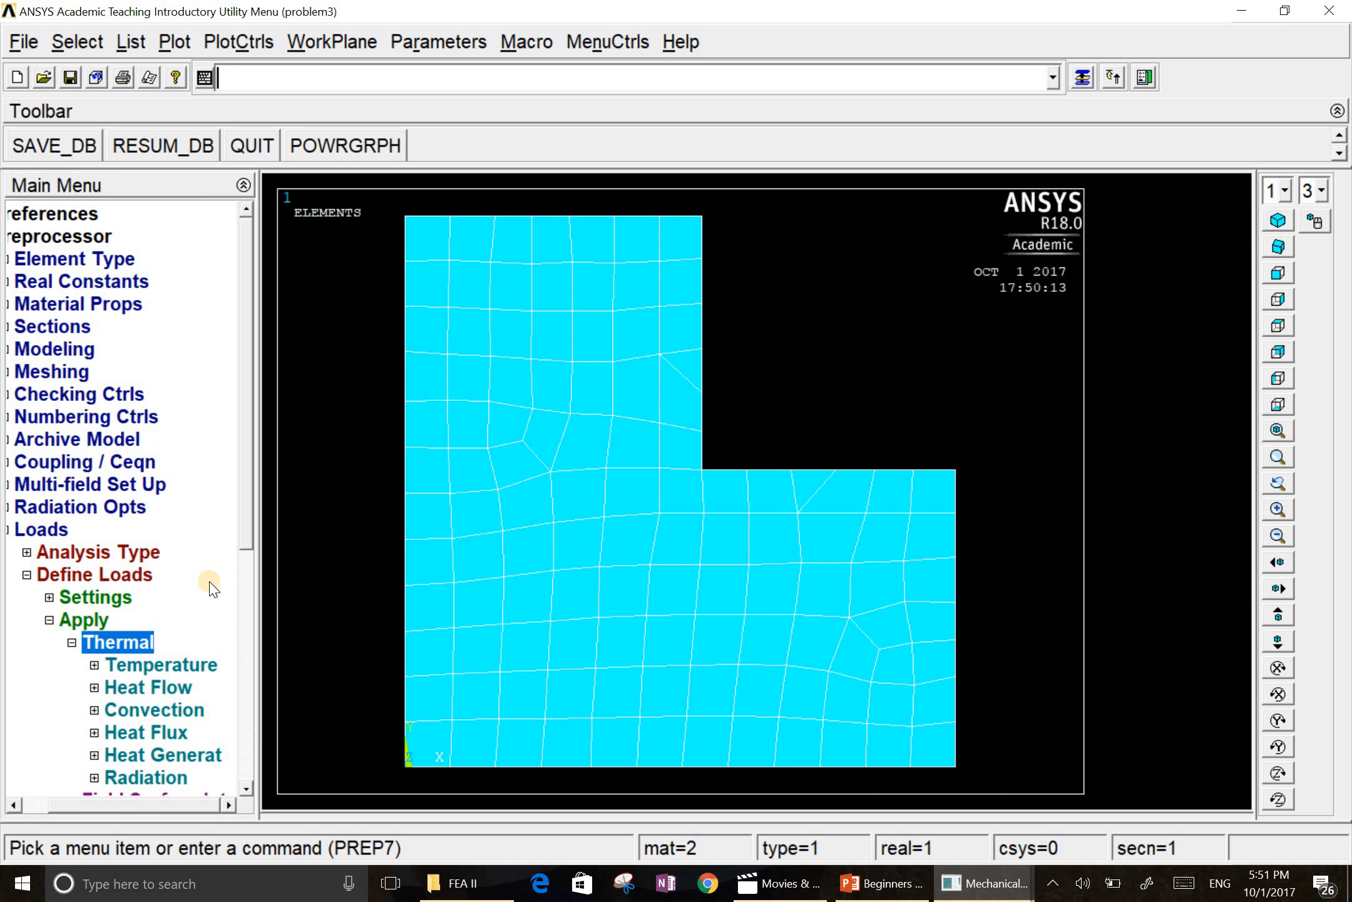
{"action": "left_click", "coordinate": [124, 713]}
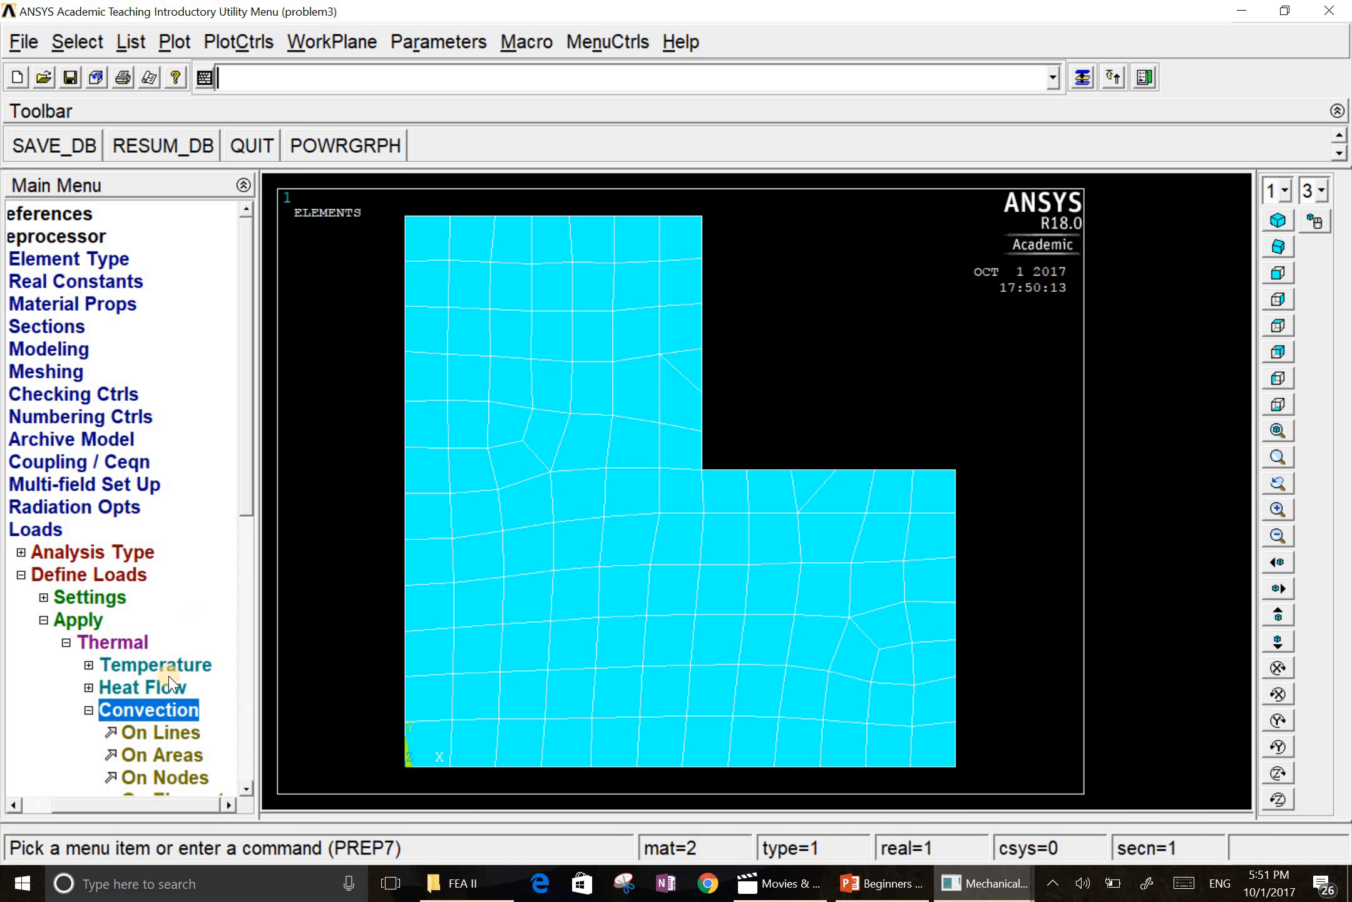
{"action": "left_click", "coordinate": [154, 732]}
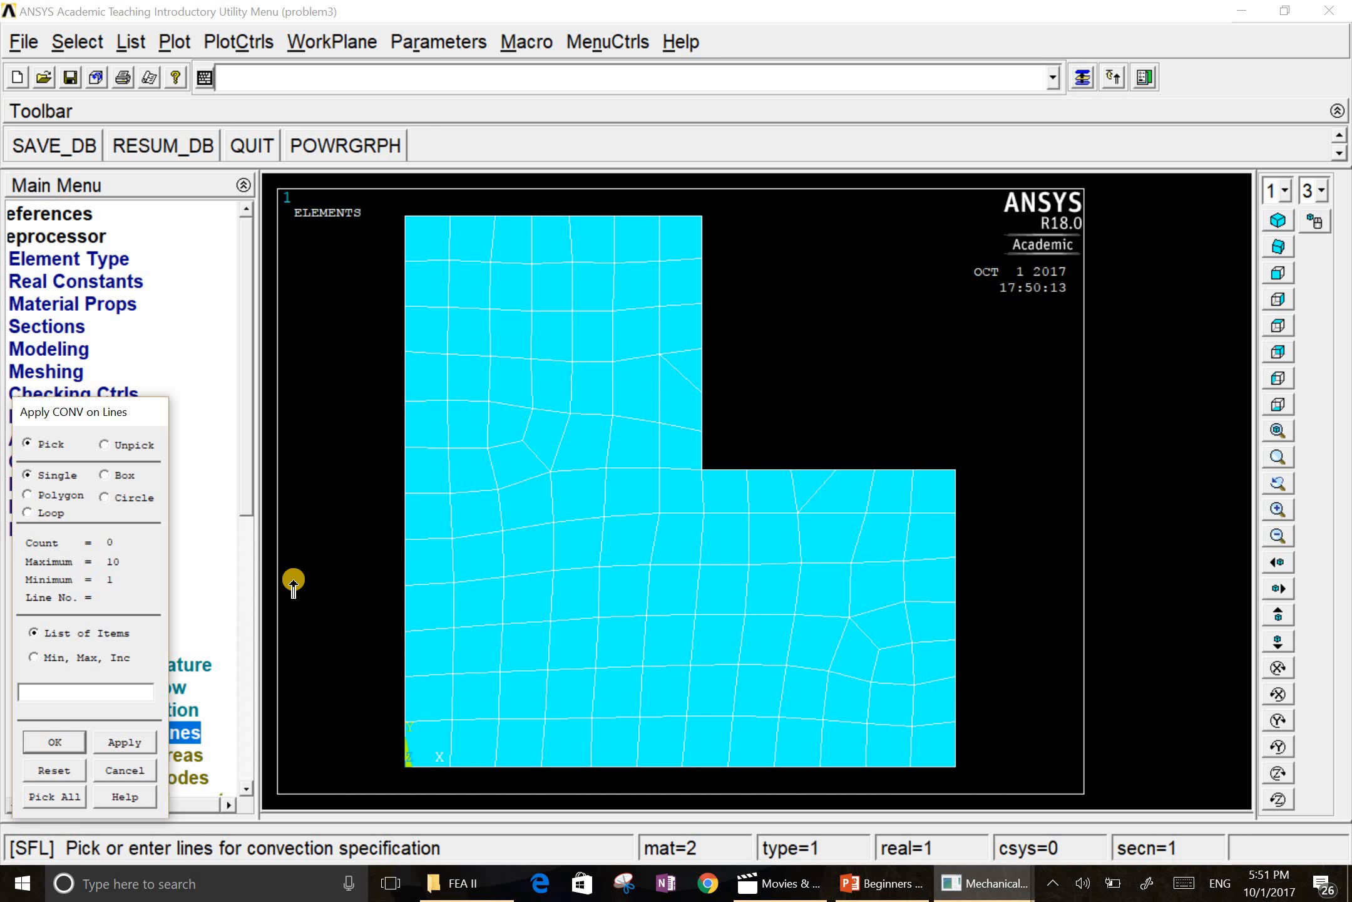
{"action": "left_click", "coordinate": [409, 509]}
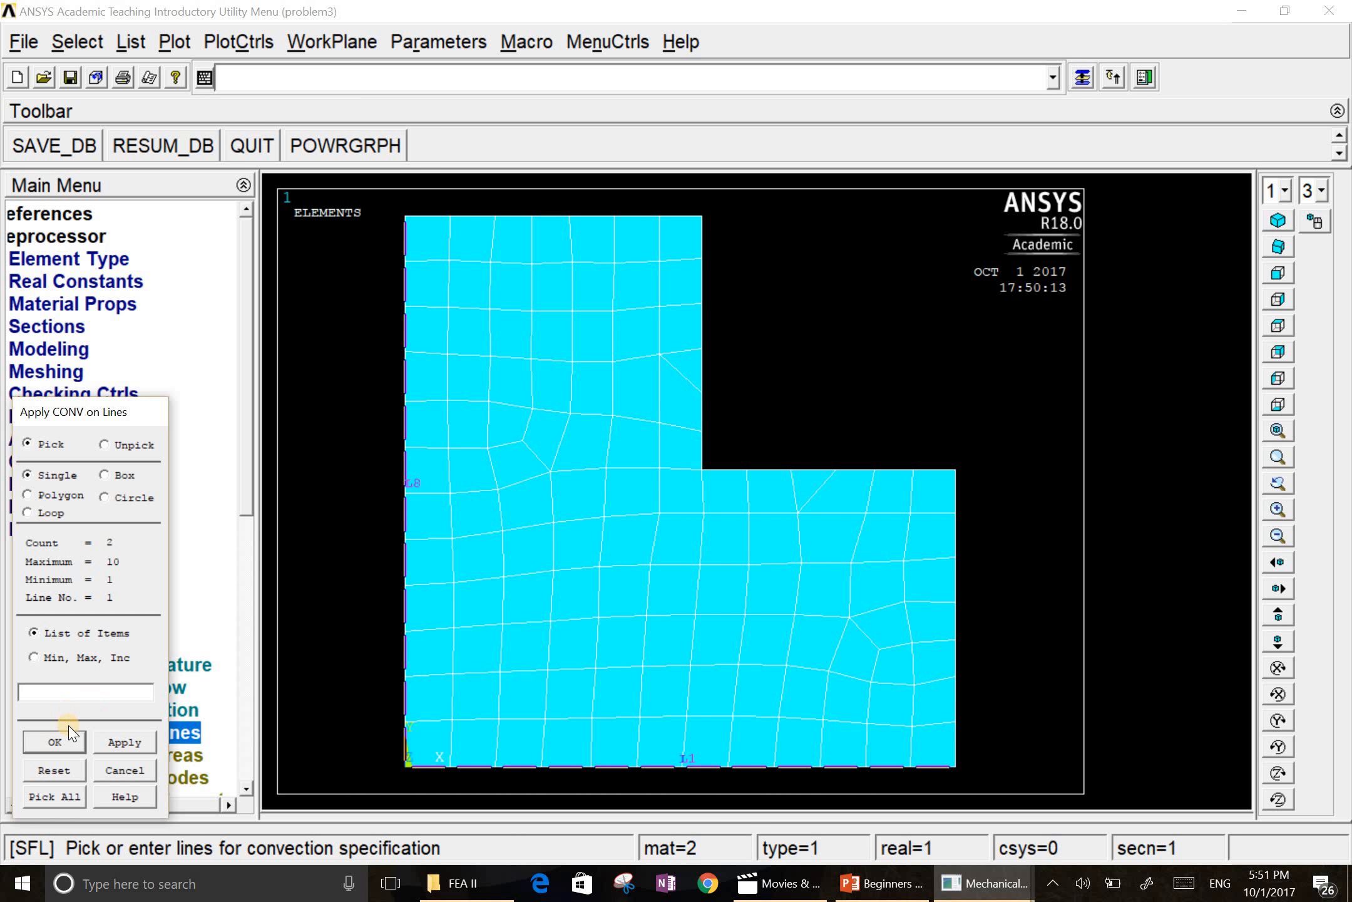
{"action": "left_click", "coordinate": [52, 742]}
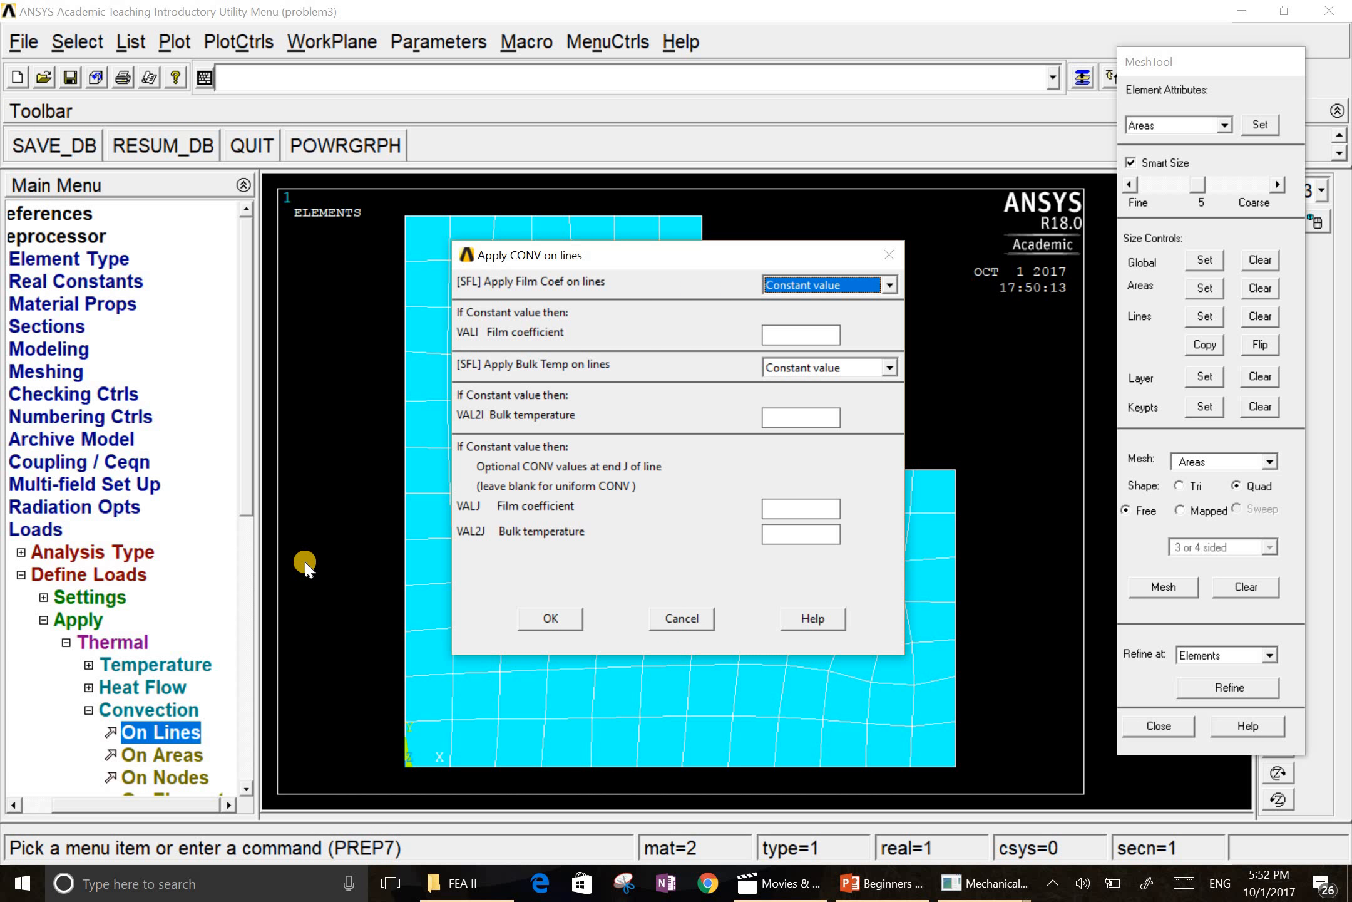
Apply convection to lines L8 and L1 with a constant film coefficient of 0.012 and a bulk temperature of 10.
{"action": "left_click", "coordinate": [794, 331]}
{"action": "left_click", "coordinate": [855, 896]}
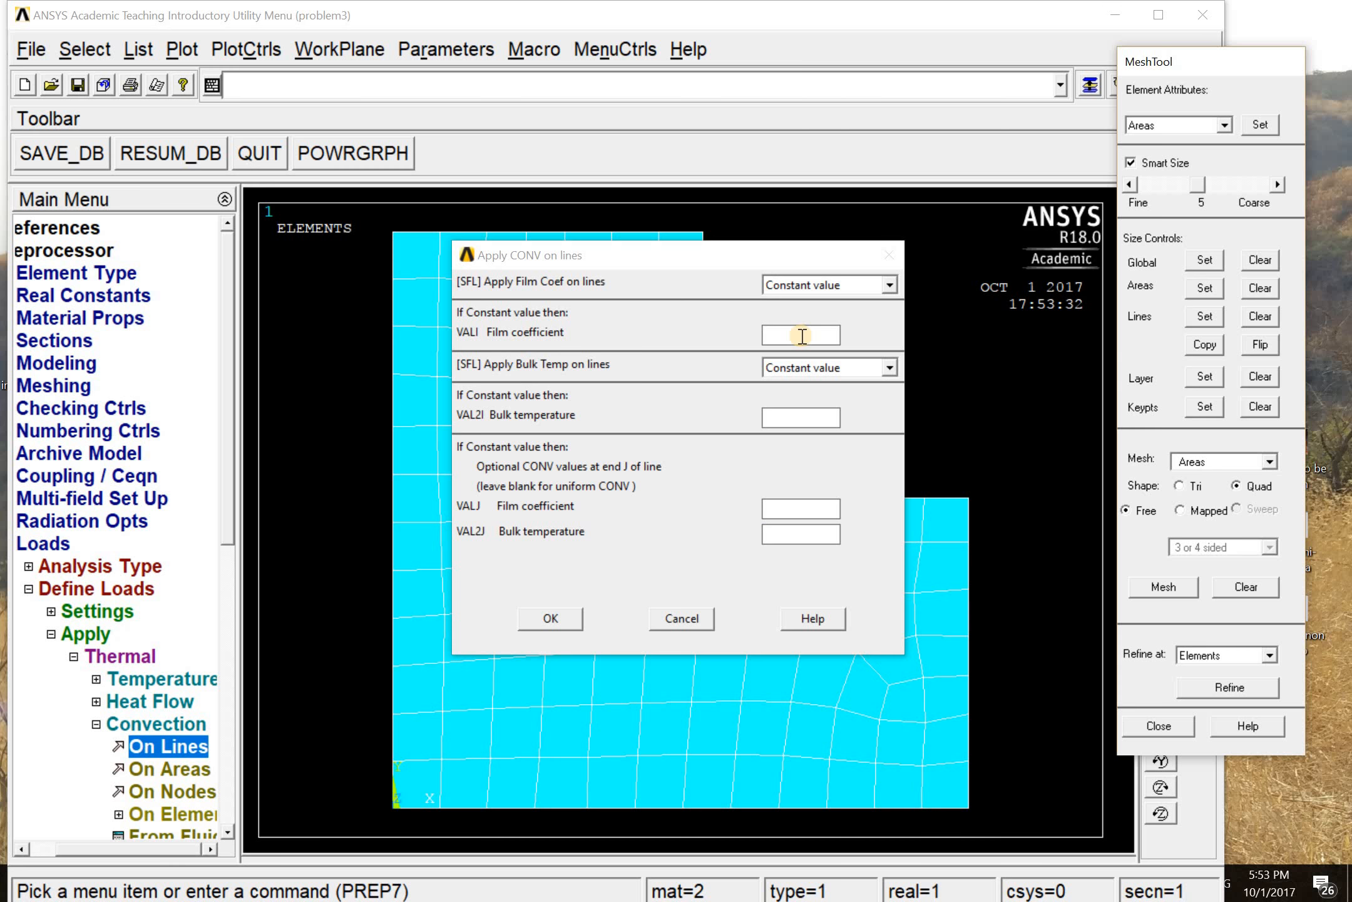
{"action": "left_click", "coordinate": [787, 337]}
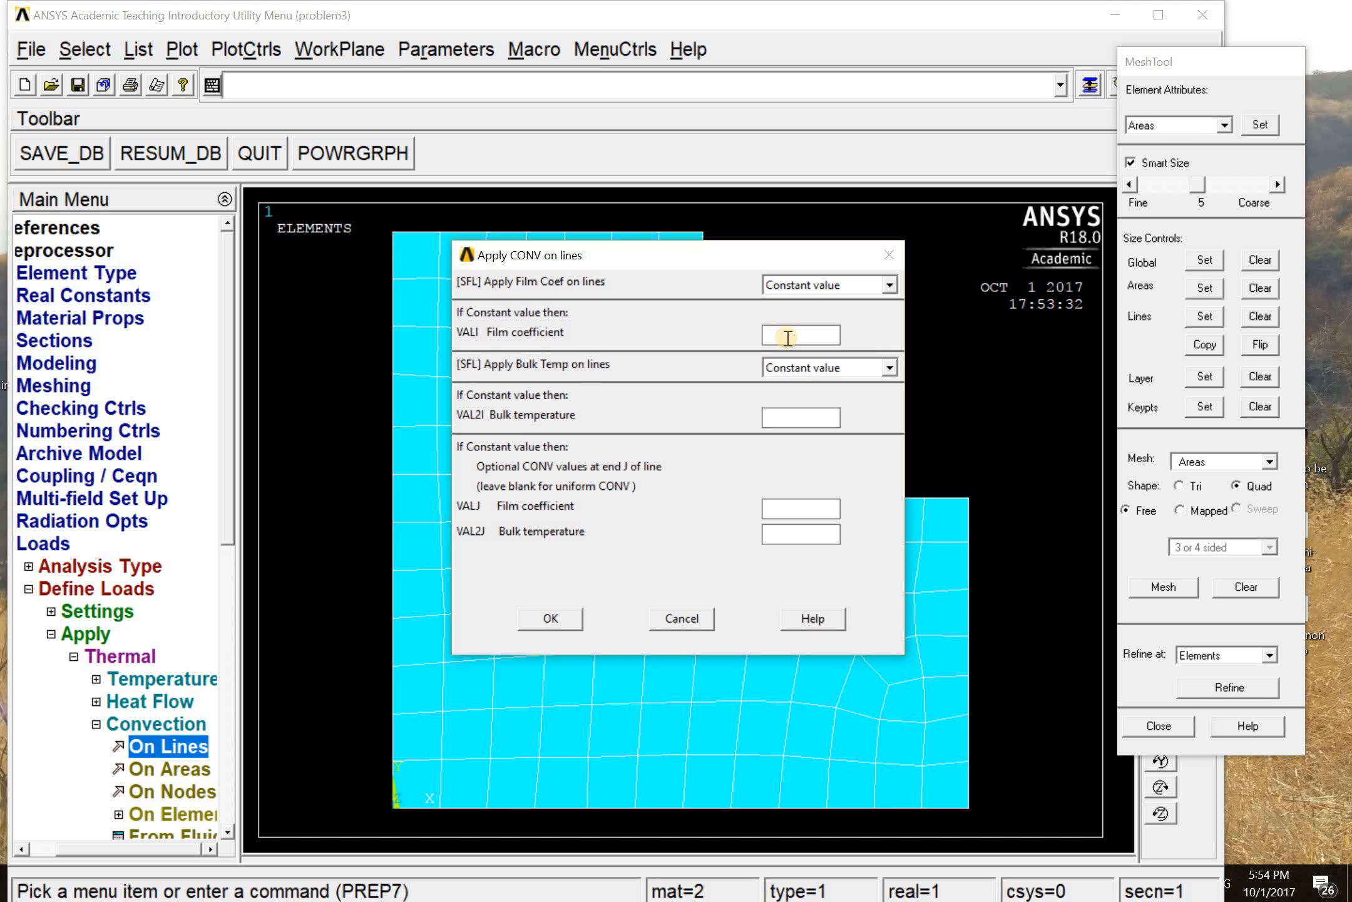
{"action": "type", "text": "0.012"}
{"action": "left_click", "coordinate": [810, 413]}
{"action": "type", "text": "10"}
{"action": "left_click", "coordinate": [559, 620]}
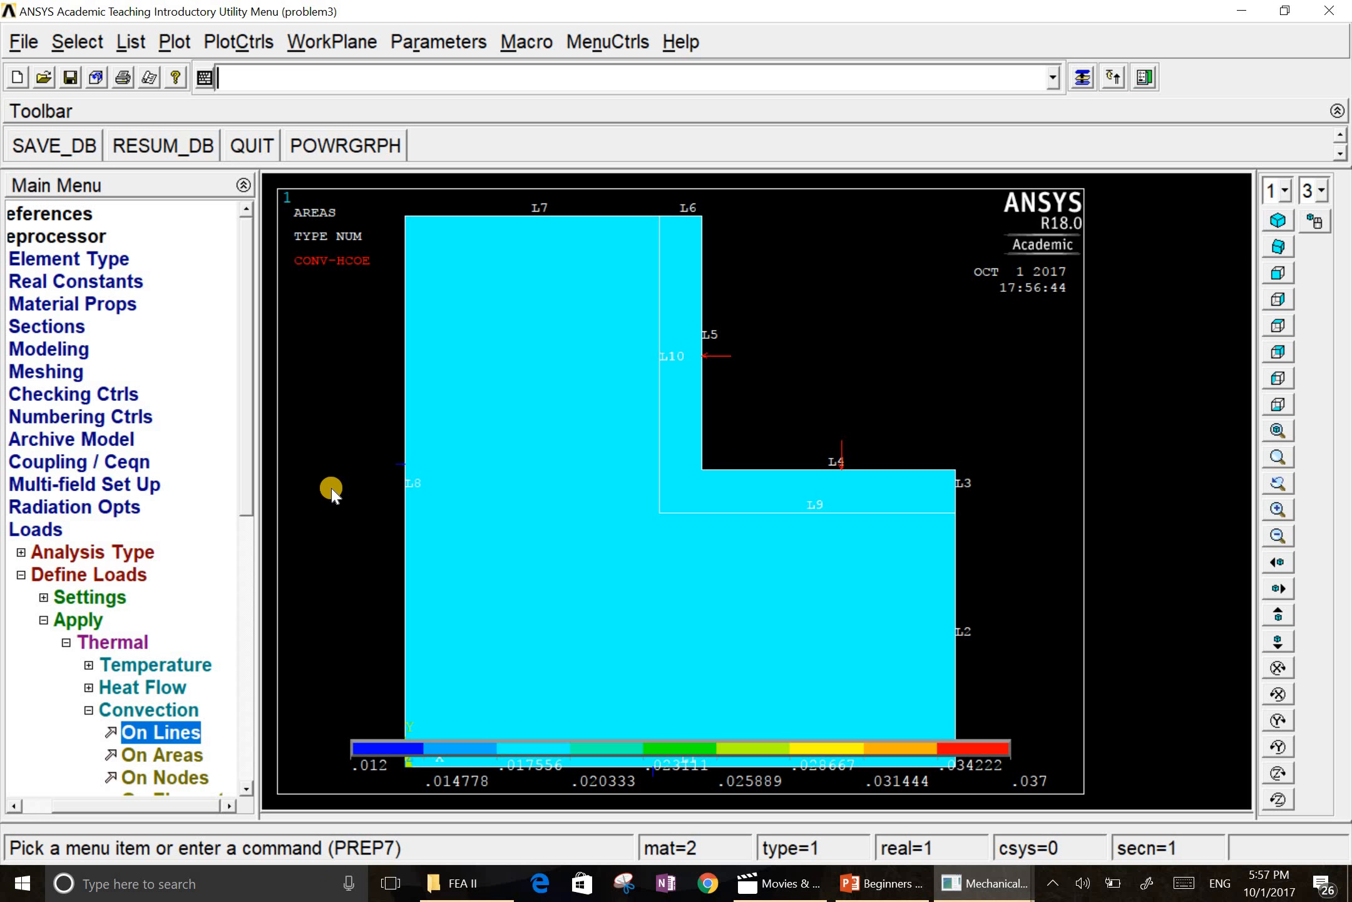
Switch the graphics display colours to Reverse Video for a white plot background.
{"action": "left_click", "coordinate": [230, 42]}
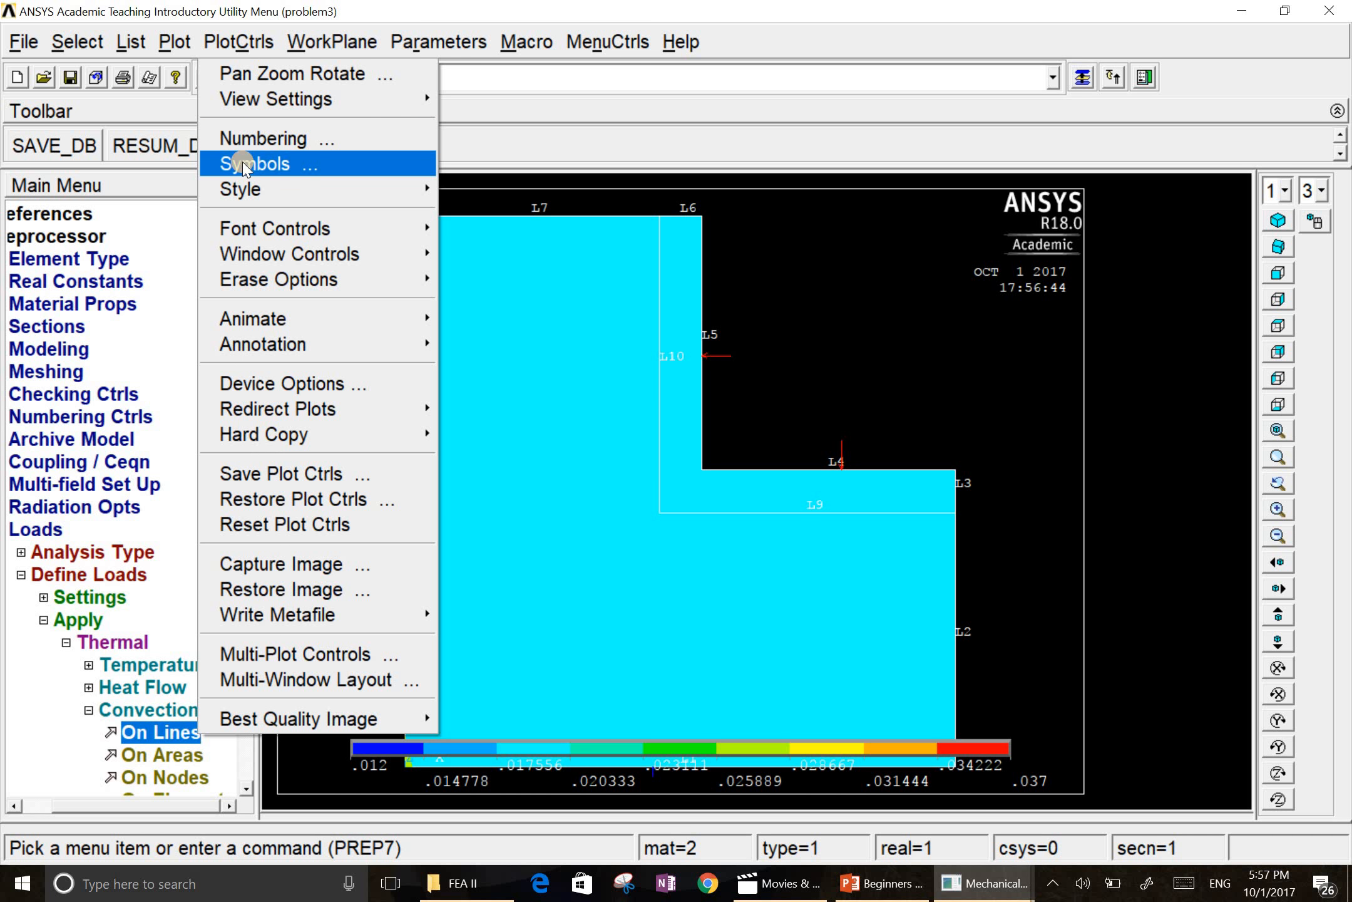
{"action": "mouse_move", "coordinate": [270, 195]}
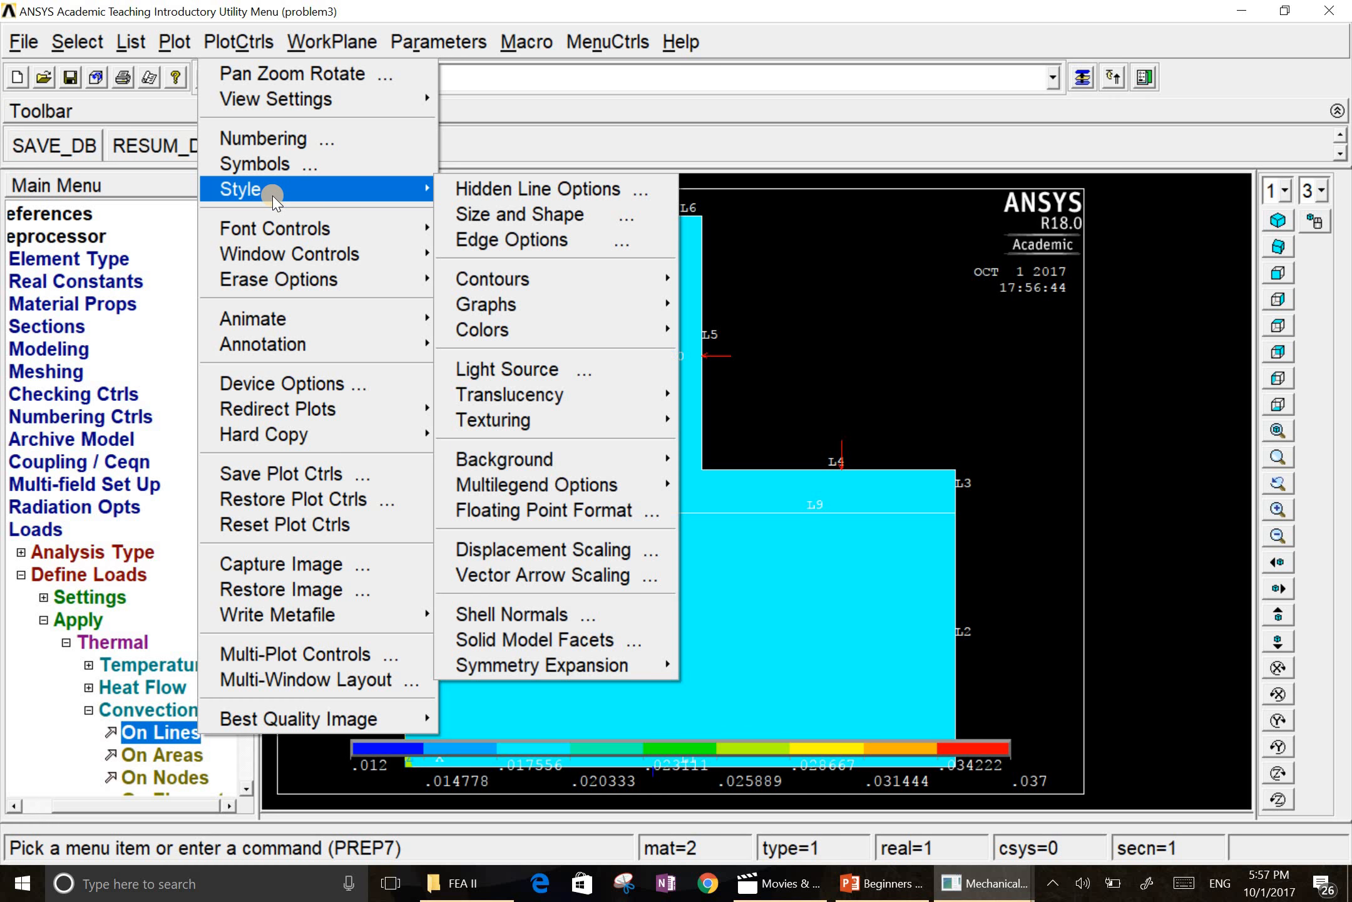
{"action": "mouse_move", "coordinate": [490, 329]}
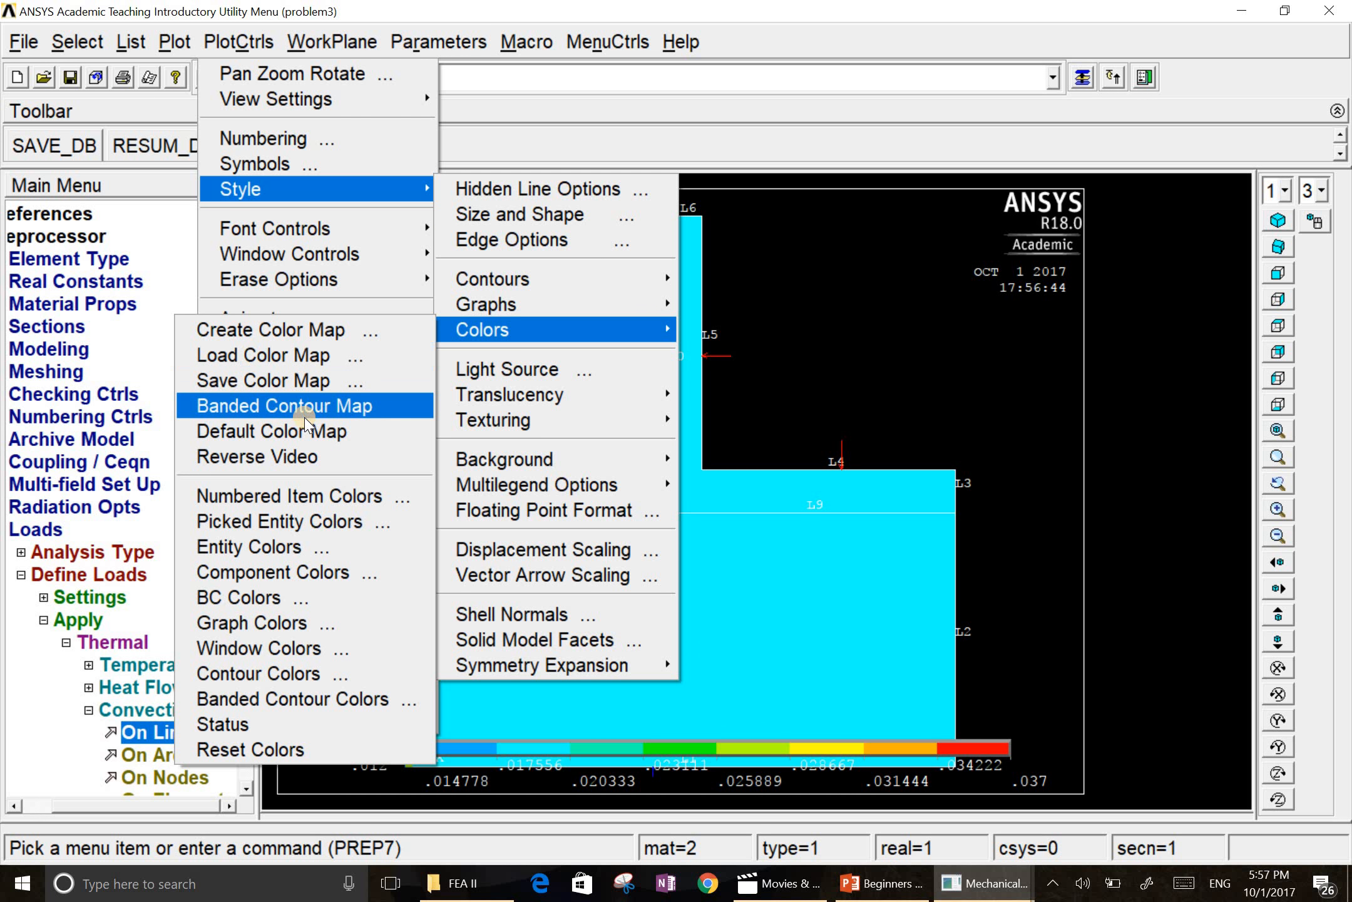
{"action": "left_click", "coordinate": [294, 461]}
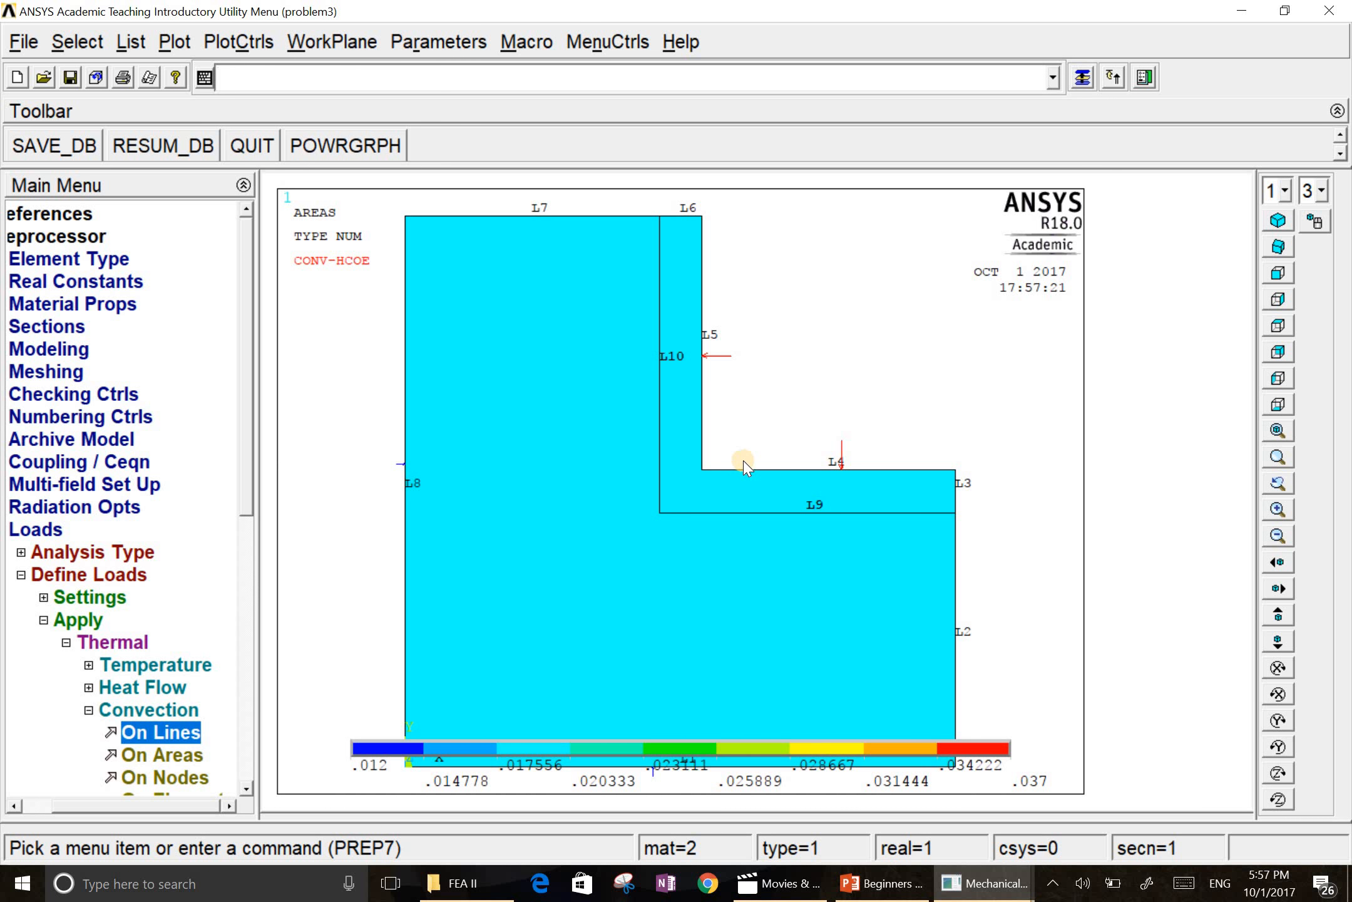